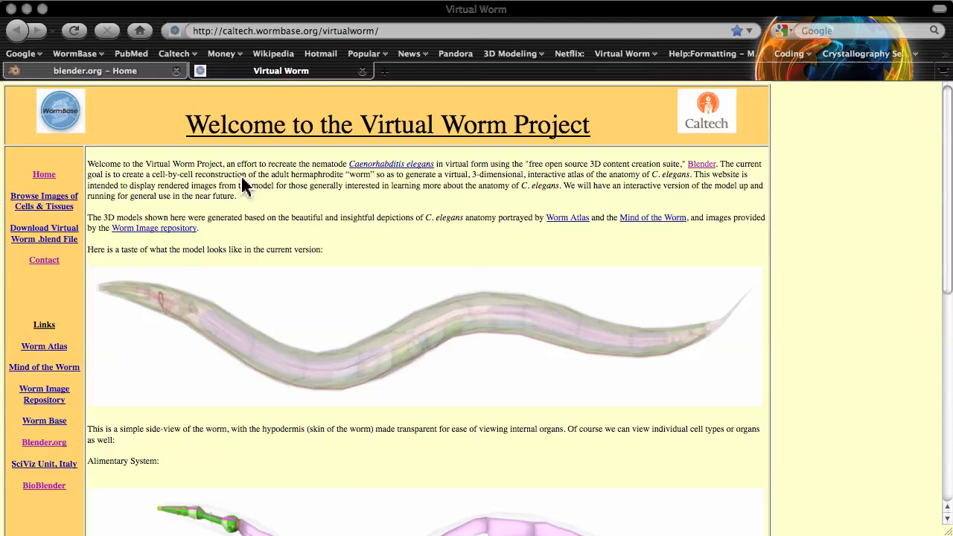
- Go from the blender.org home page to Get Blender and browse the Blender 2.49b platform downloads
click(128, 71)
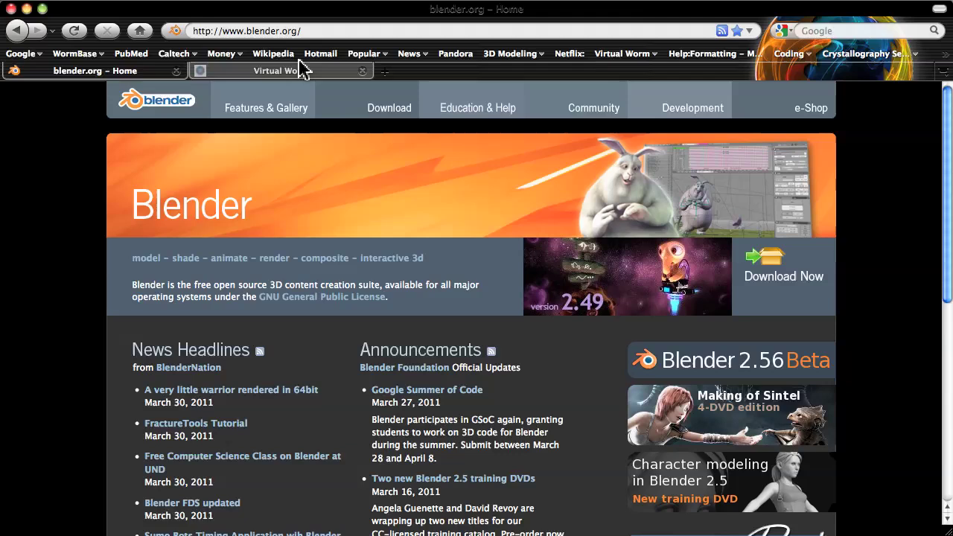
click(392, 123)
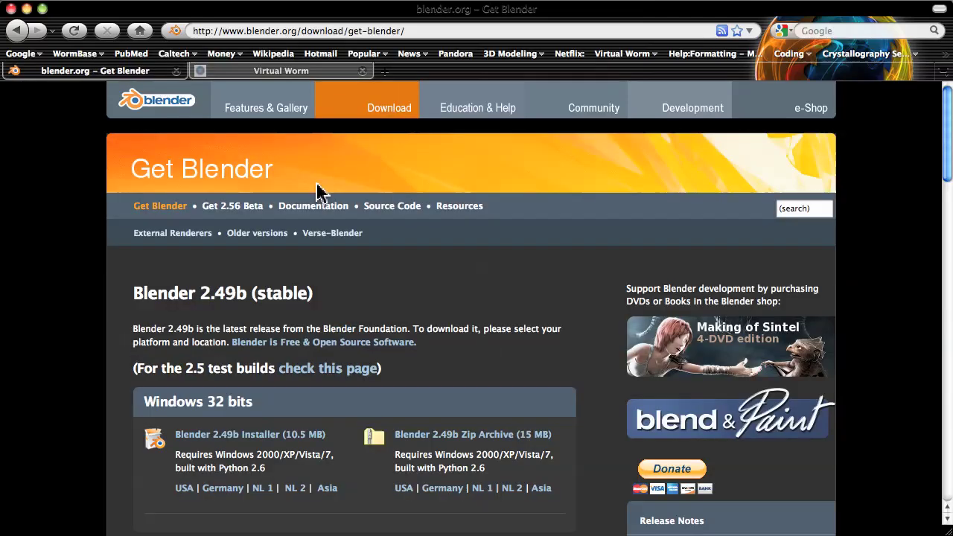
scroll(402, 285, down, 1)
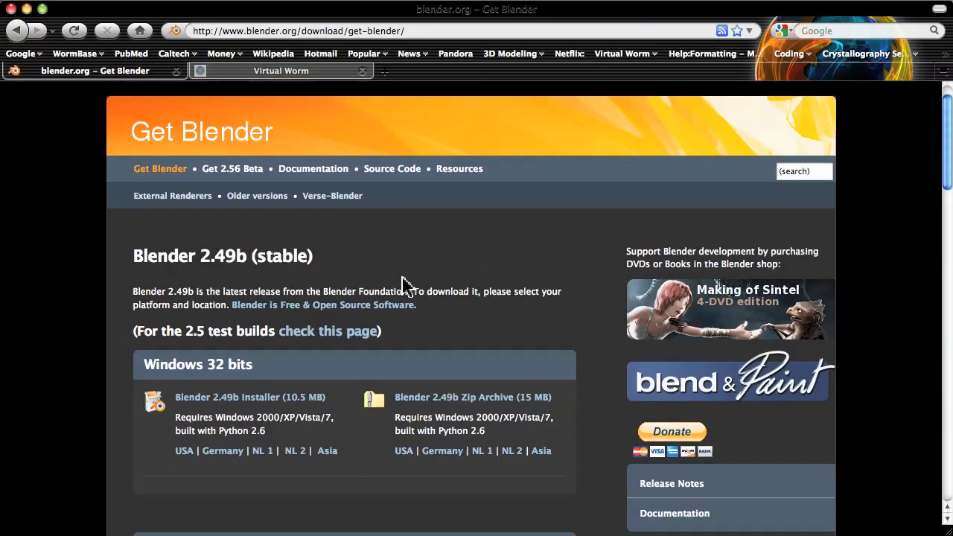
scroll(402, 285, down, 10)
scroll(406, 289, up, 10)
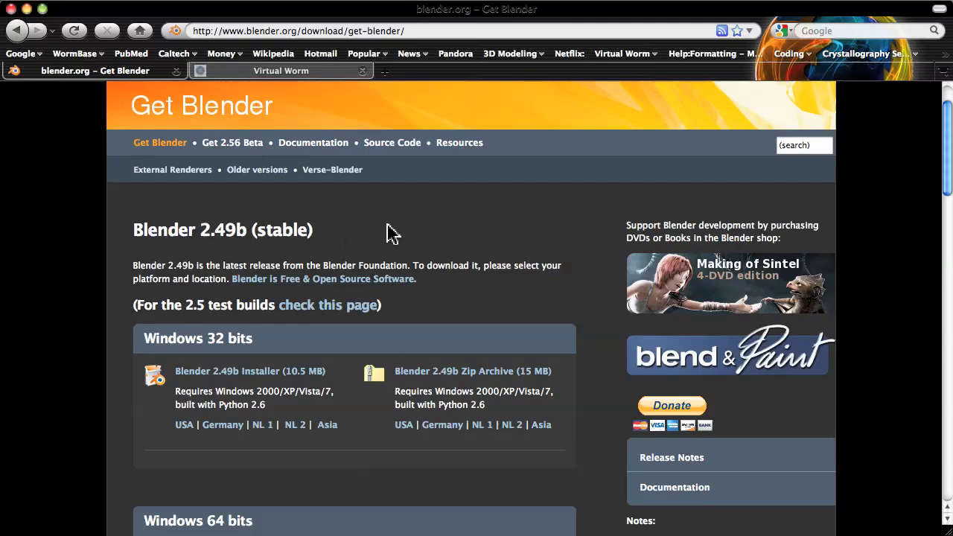
scroll(507, 215, down, 10)
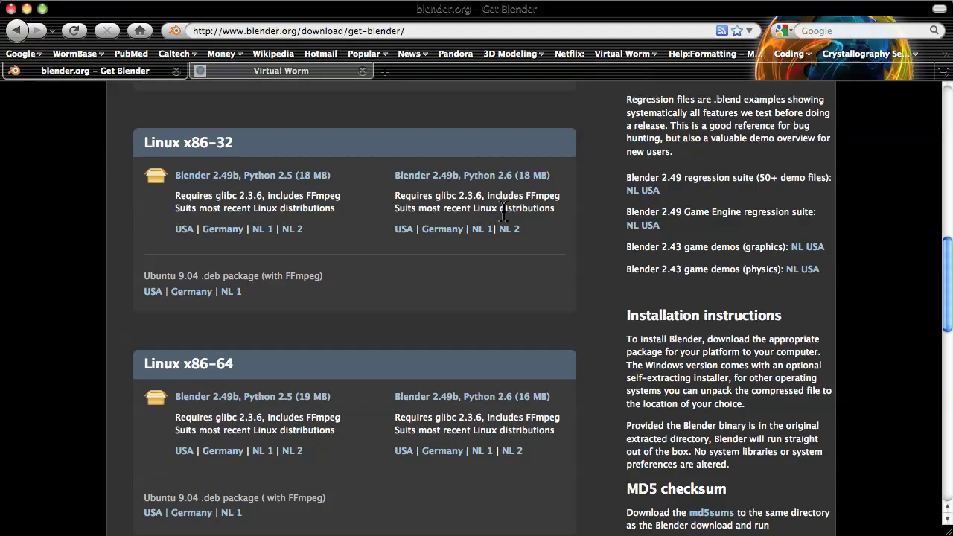
scroll(504, 211, down, 9)
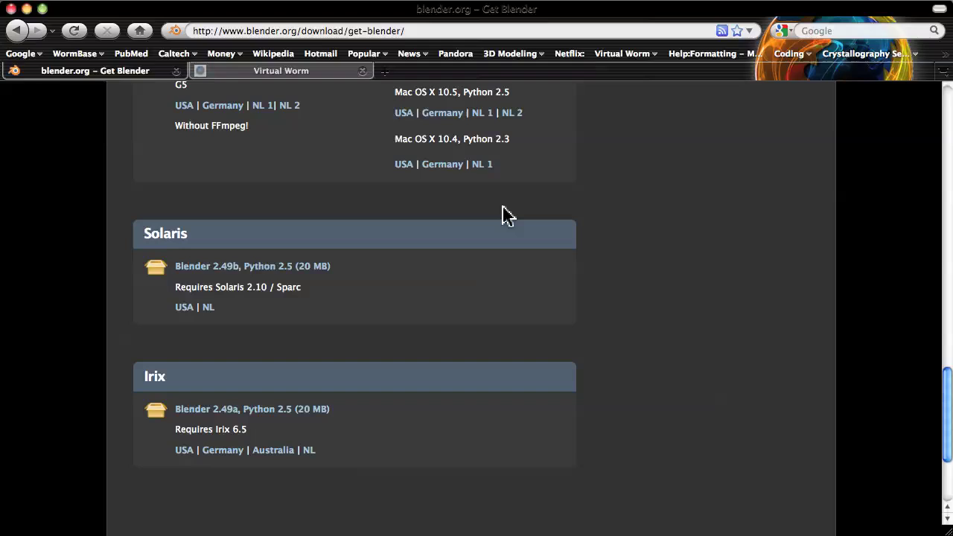
scroll(503, 215, up, 10)
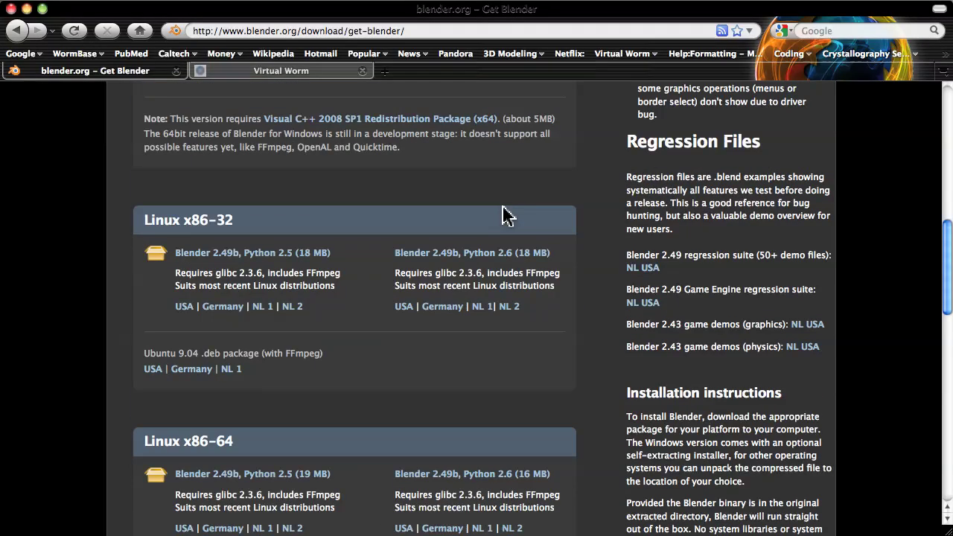
scroll(504, 215, up, 6)
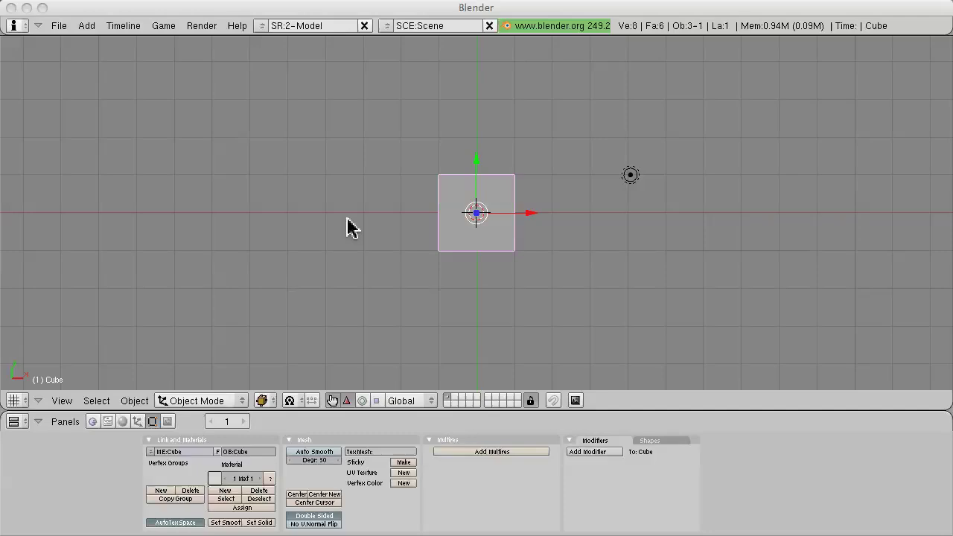
- Focus the Blender 2.49 window showing the default cube scene
click(437, 59)
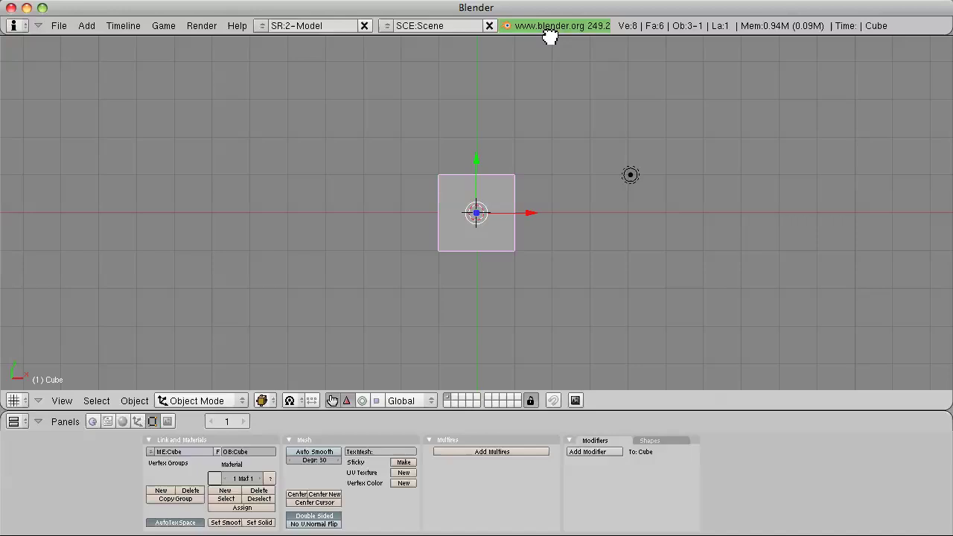
- Reveal the user preferences area and enable Emulate 3 Button Mouse
drag(549, 36, 534, 236)
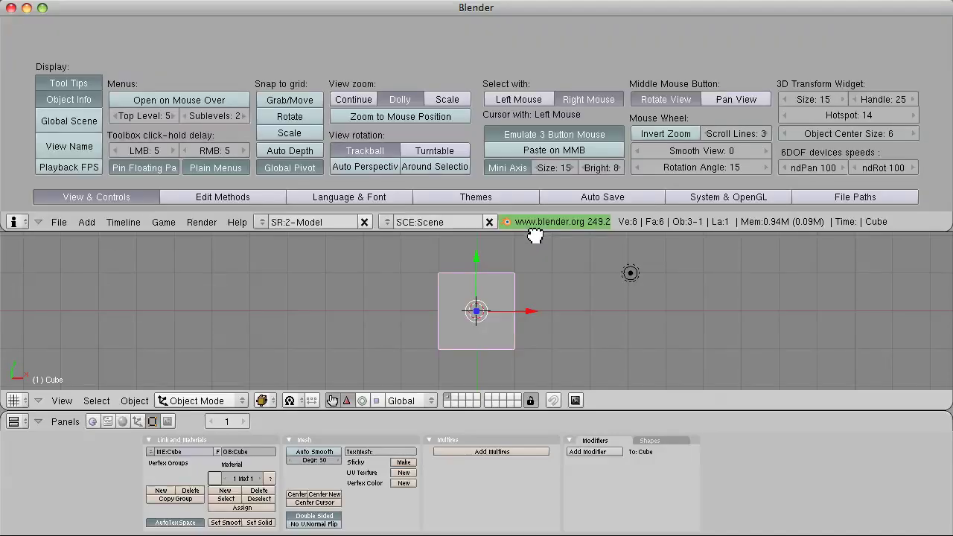
click(16, 222)
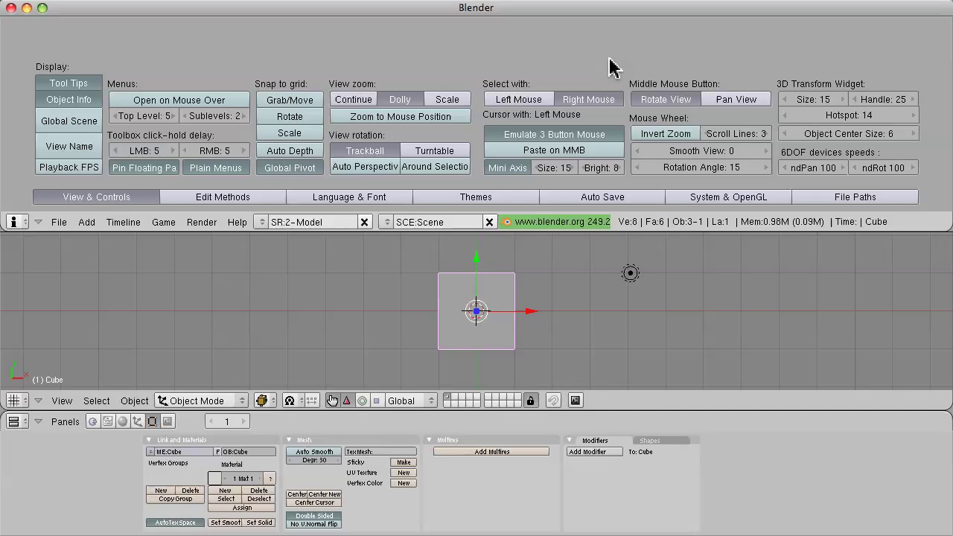
click(607, 135)
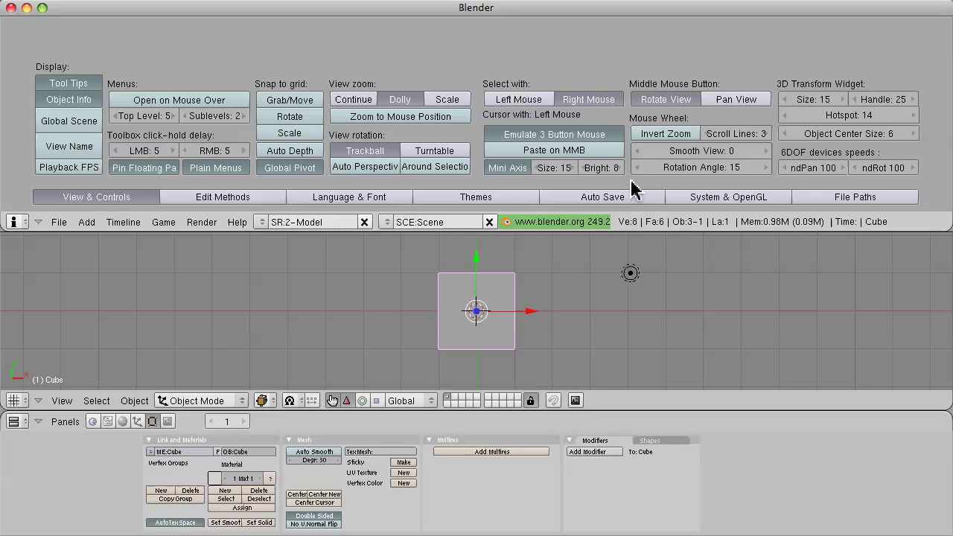
click(613, 136)
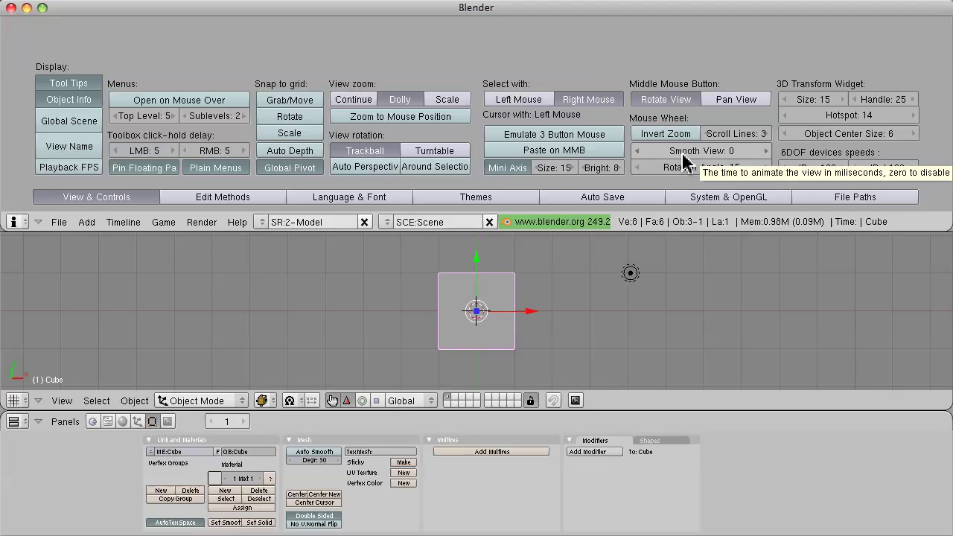
click(620, 136)
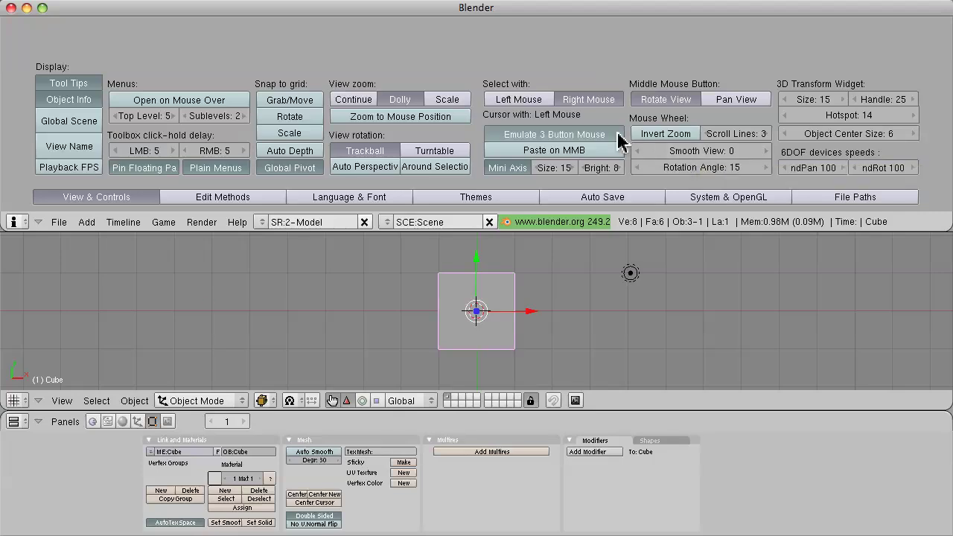
- Change the Smooth View value from 0 to 1000
click(689, 153)
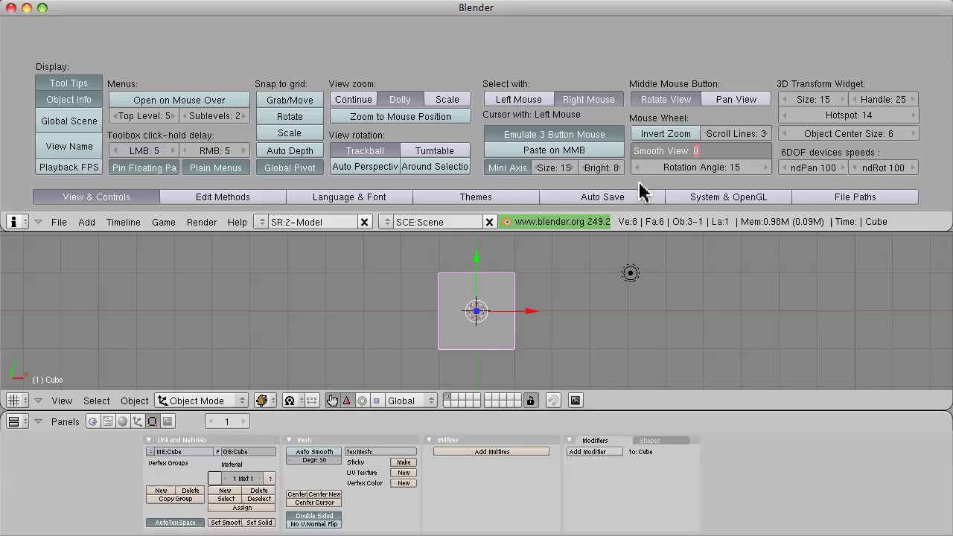
click(677, 156)
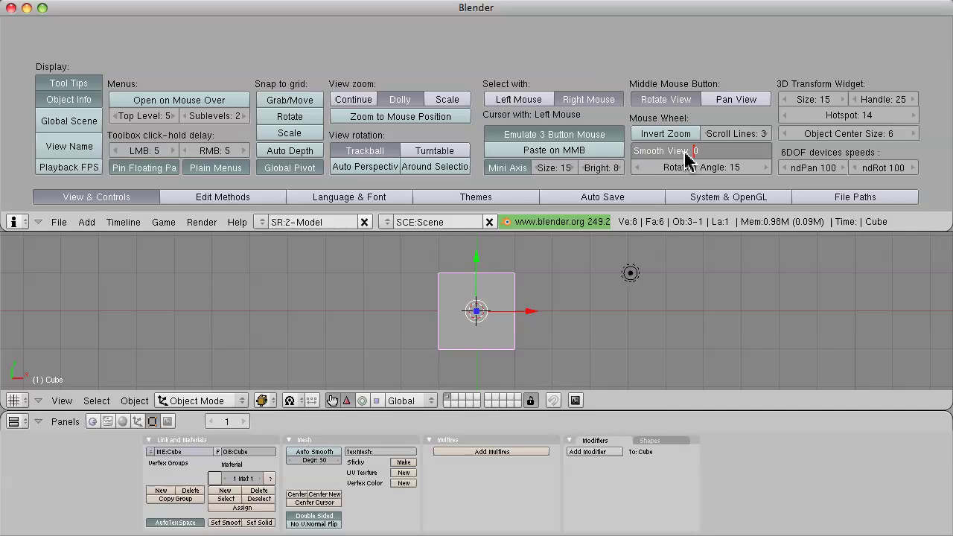
drag(673, 157, 704, 159)
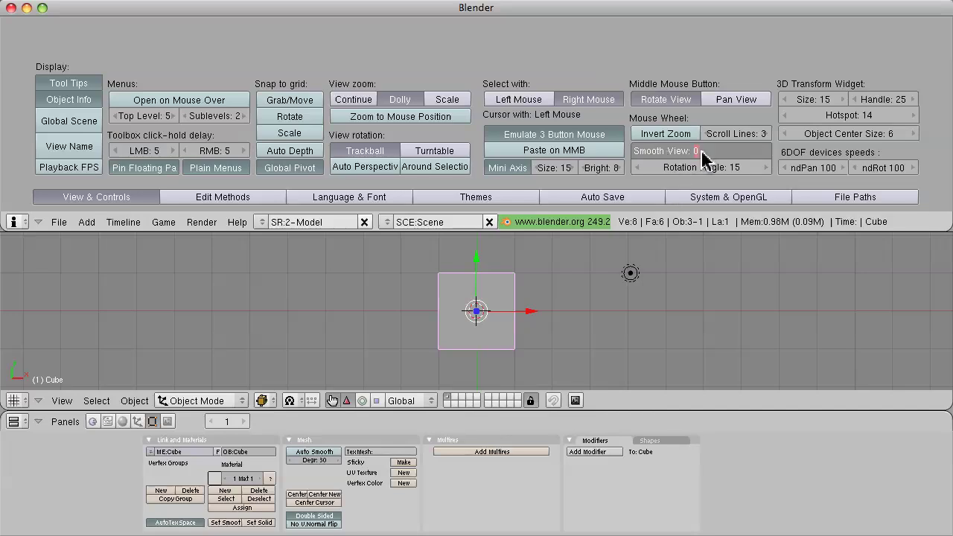
text(1000)
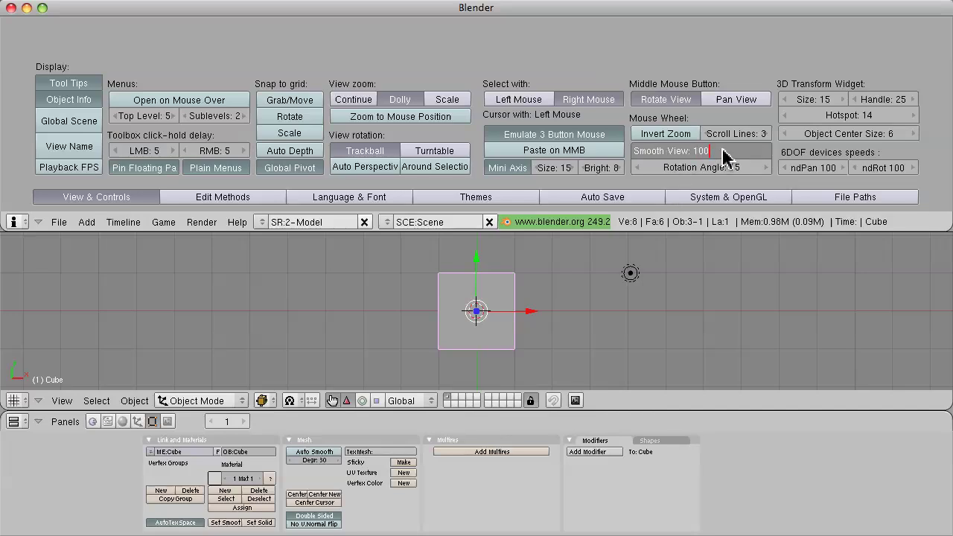
key(Return)
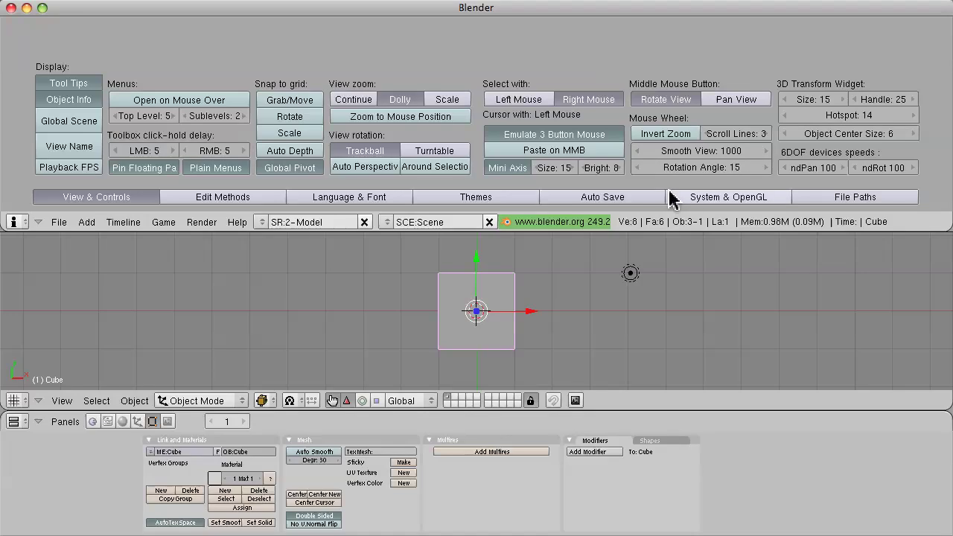
- Switch Emulate Numpad on in the System & OpenGL preferences
click(699, 199)
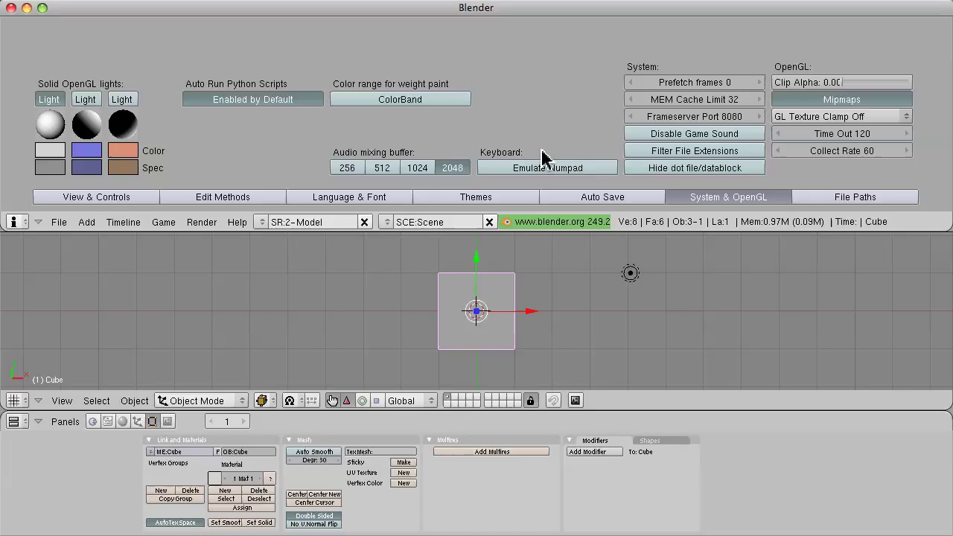
click(596, 169)
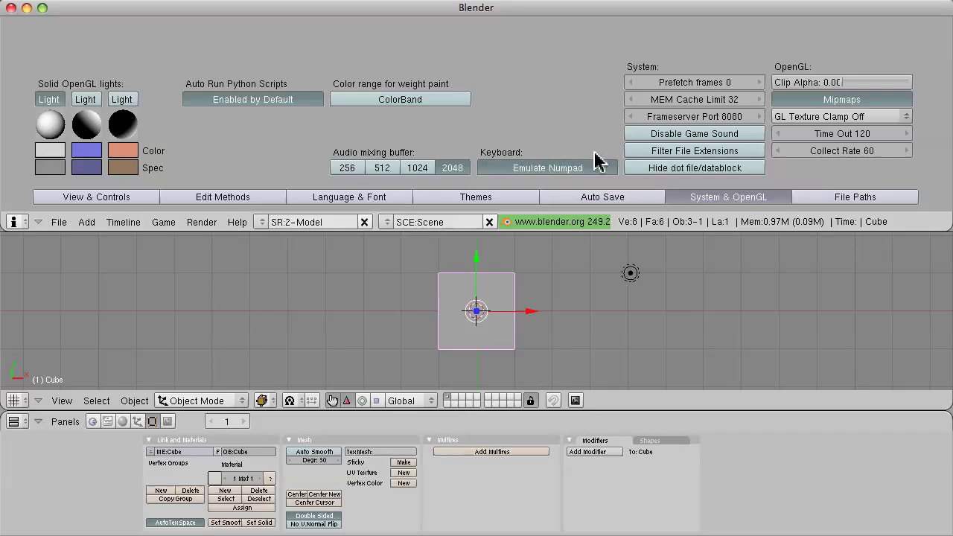
click(596, 169)
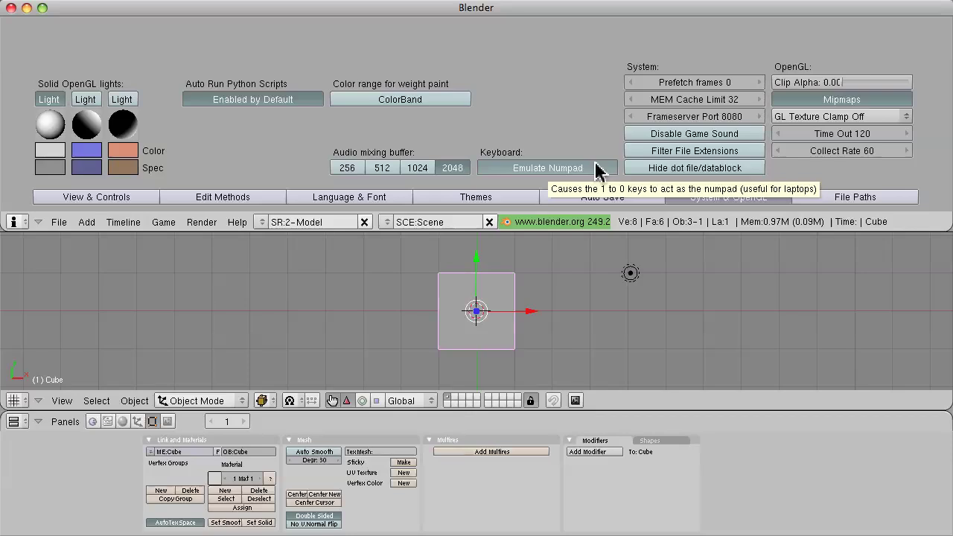
click(596, 169)
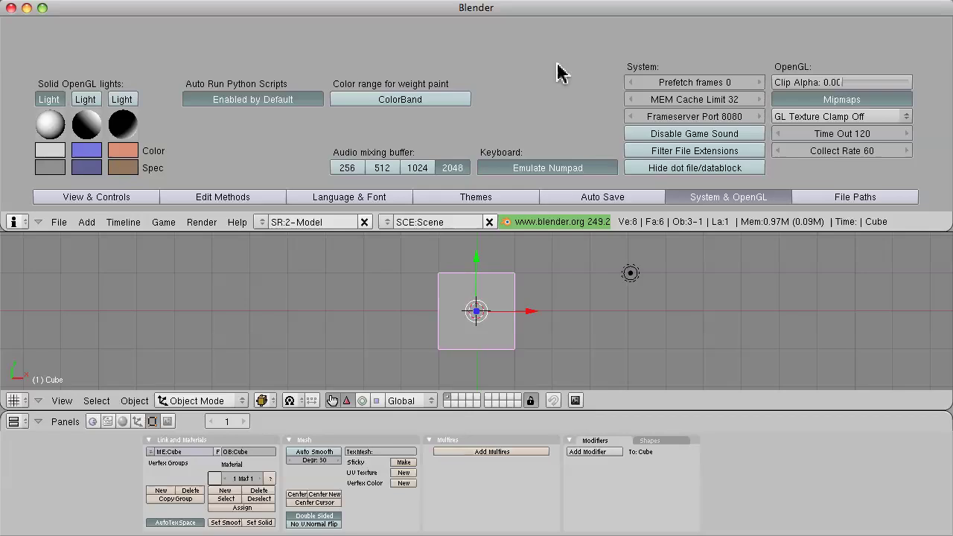
click(549, 169)
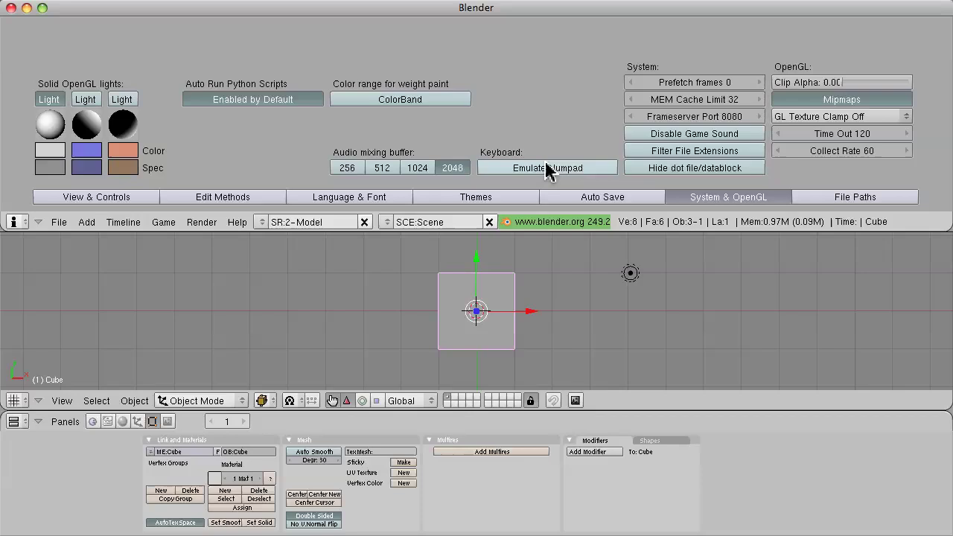
click(600, 170)
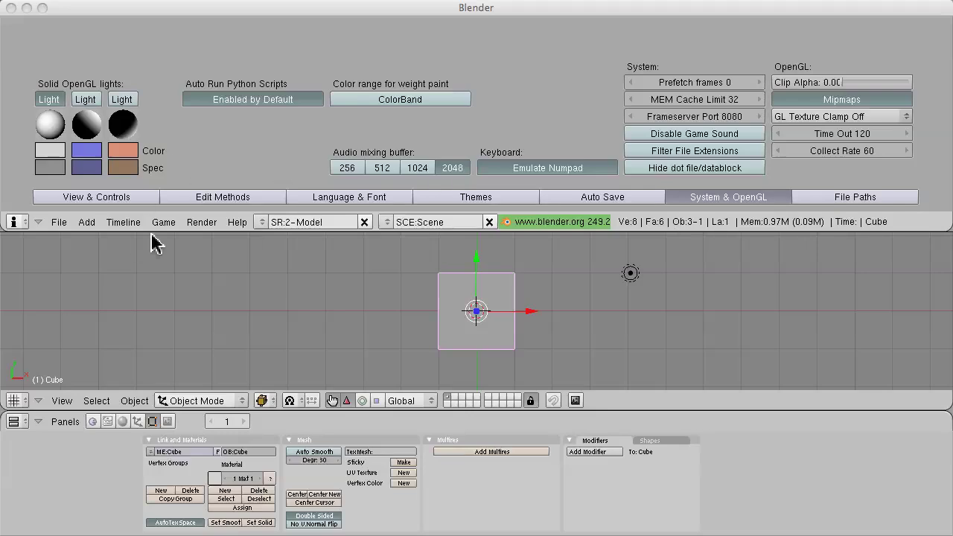
- Collapse the preferences area and use File > Save Default Settings
drag(153, 231, 172, 23)
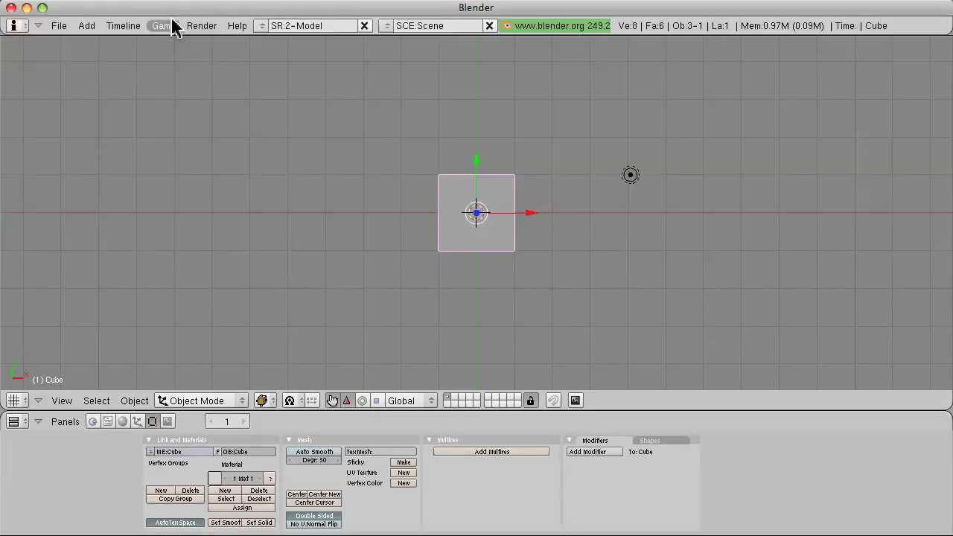
click(56, 26)
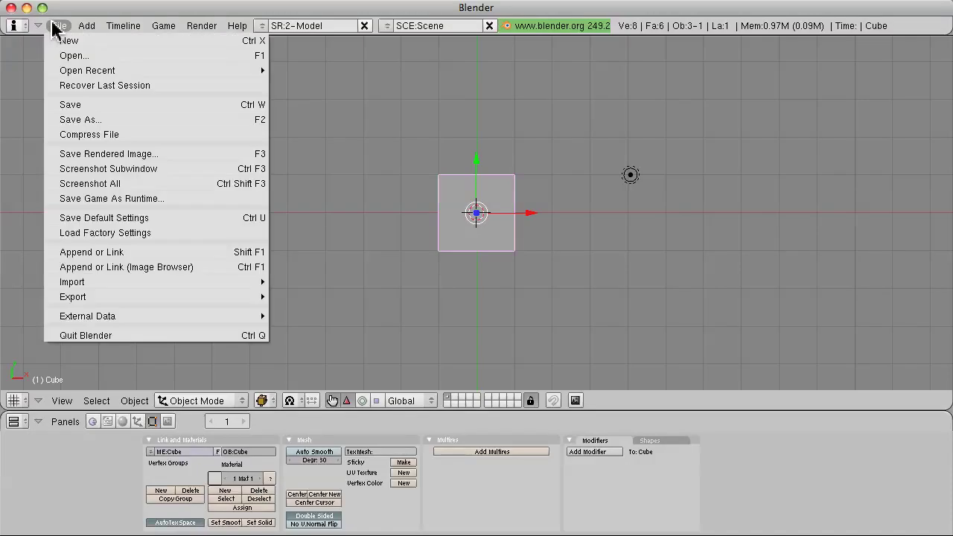
click(196, 222)
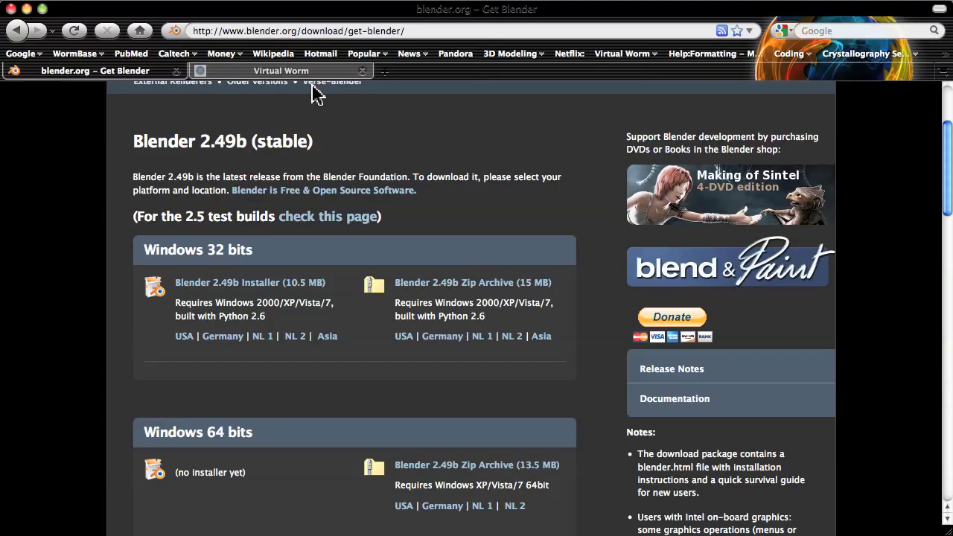
- From the Virtual Worm page, follow the .blend download link and open the Virtual Worm Blend File folder
click(324, 74)
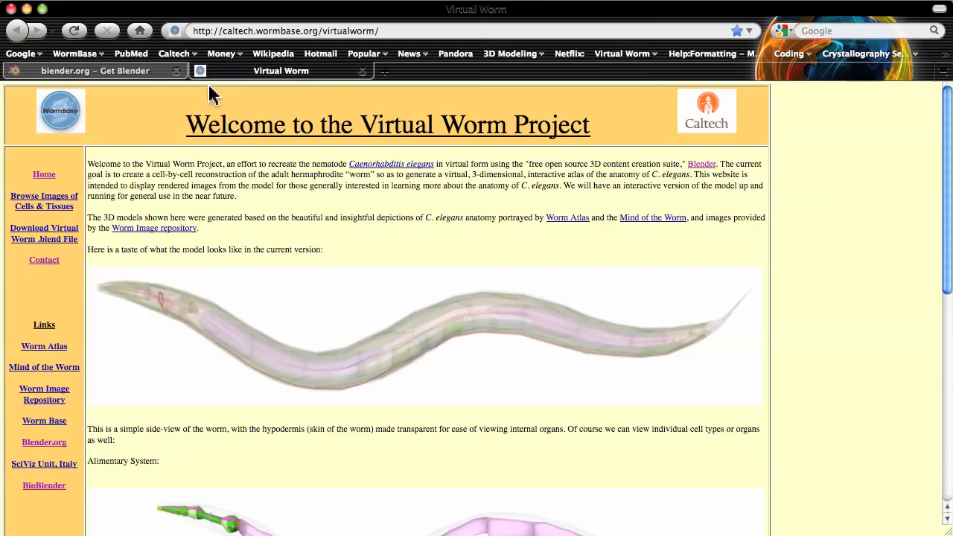
click(59, 243)
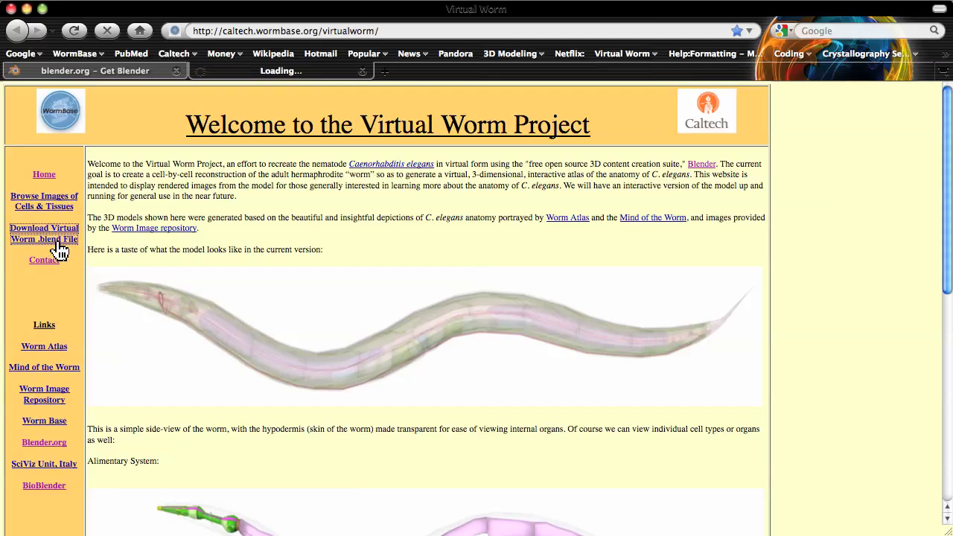
key(super+plus)
key(super+plus)
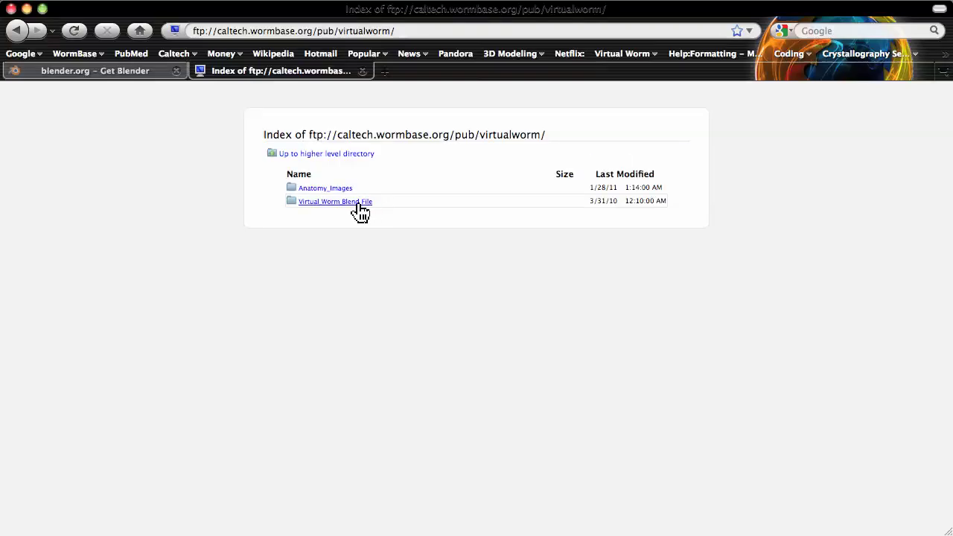
click(351, 204)
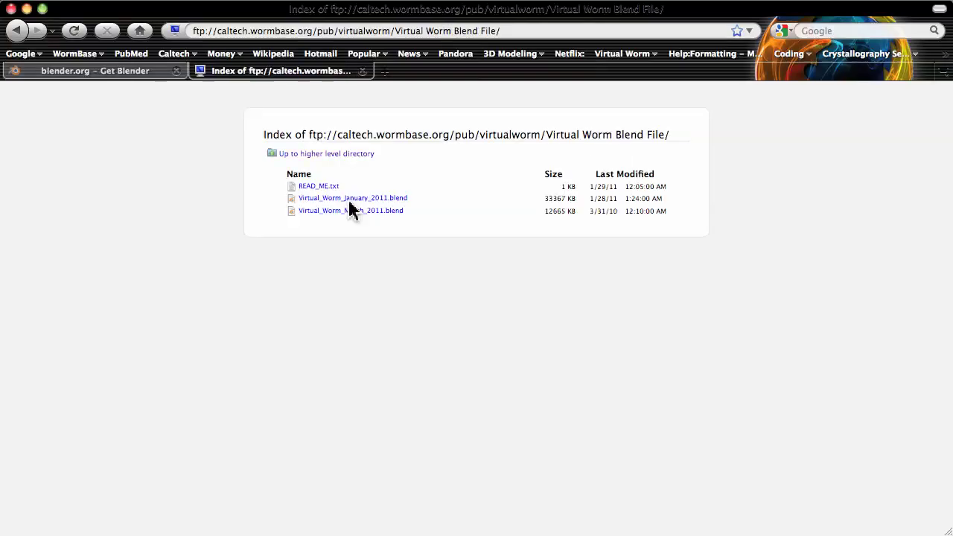